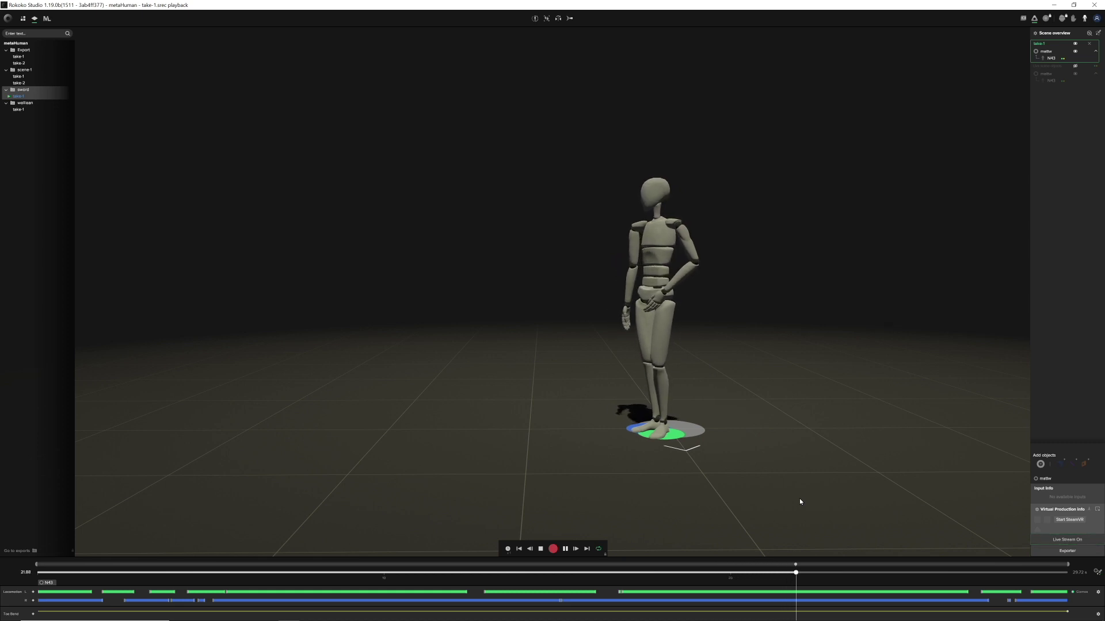
# Enable the Foot IK filter on the take and process the changes.
pyautogui.click(1098, 573)
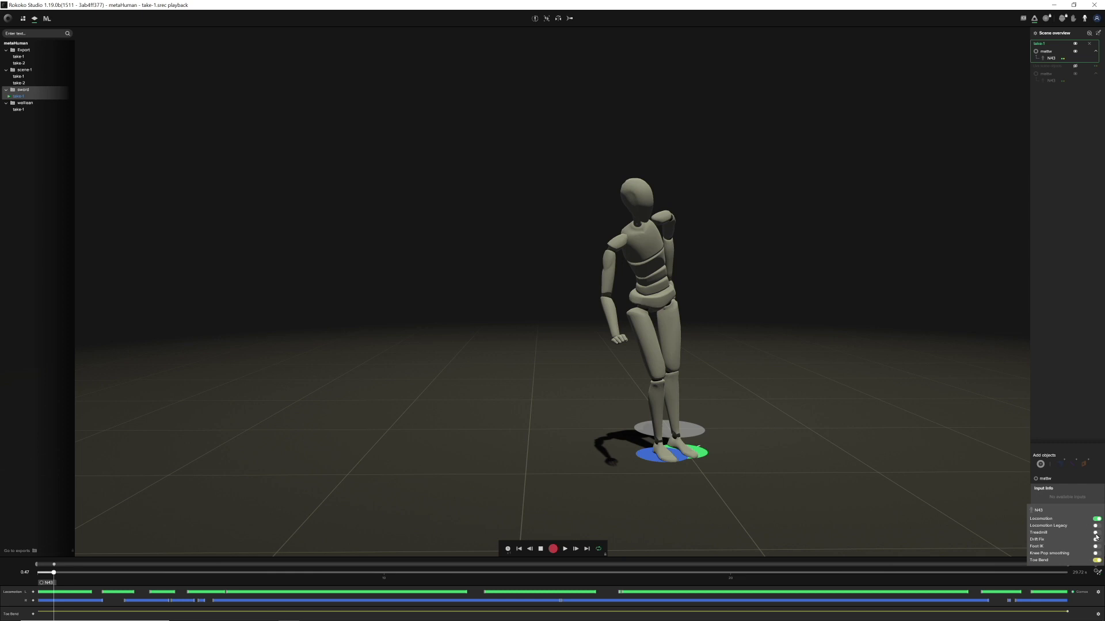
pyautogui.click(1095, 547)
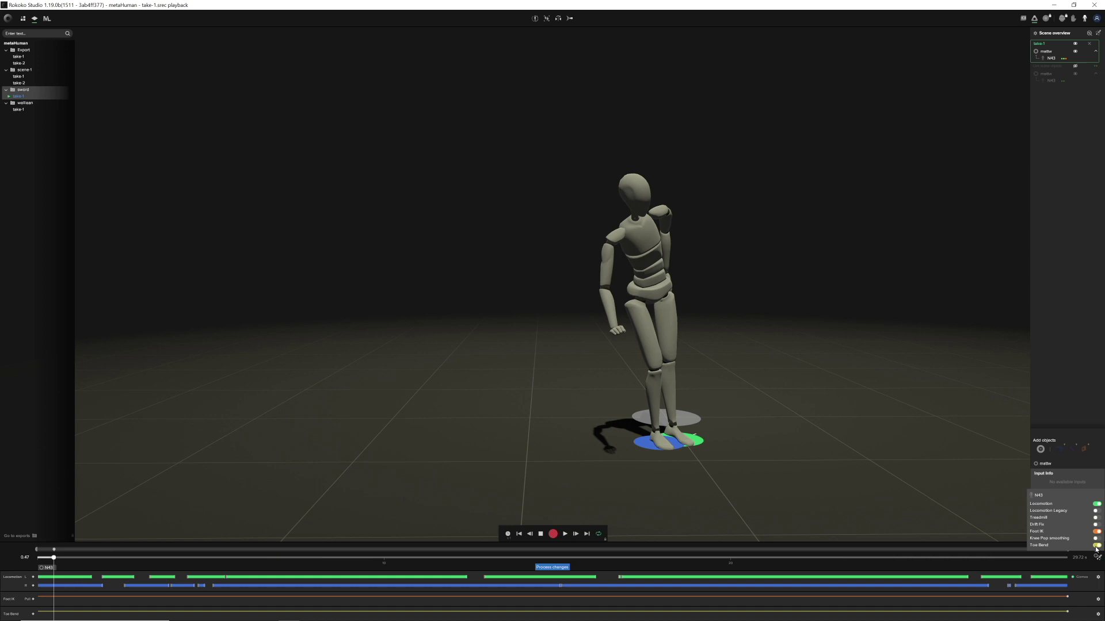
pyautogui.click(567, 571)
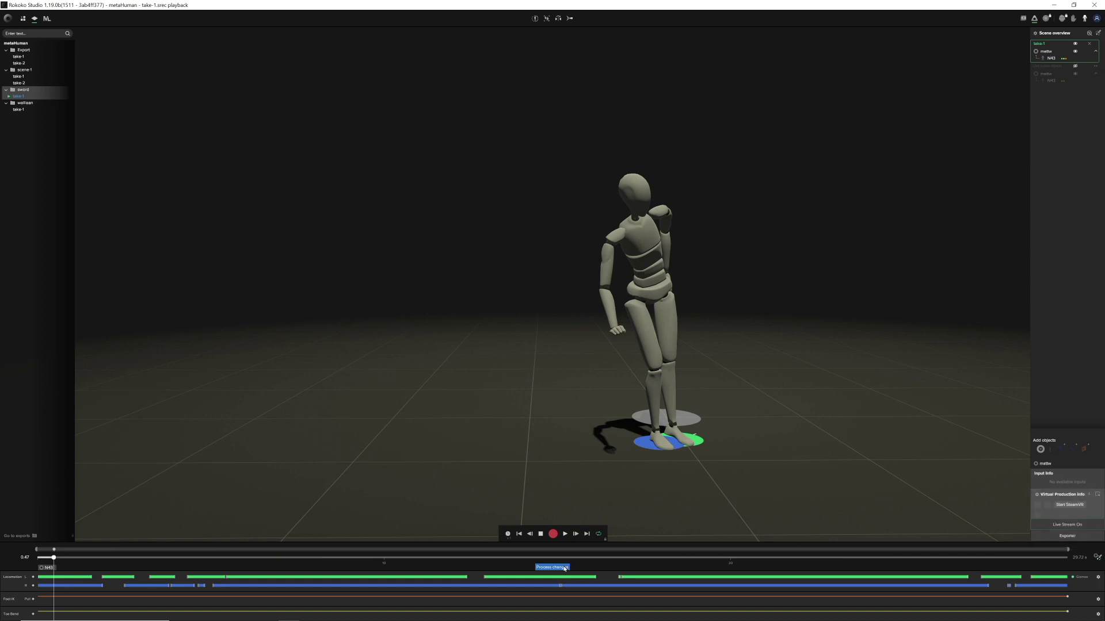
pyautogui.click(554, 568)
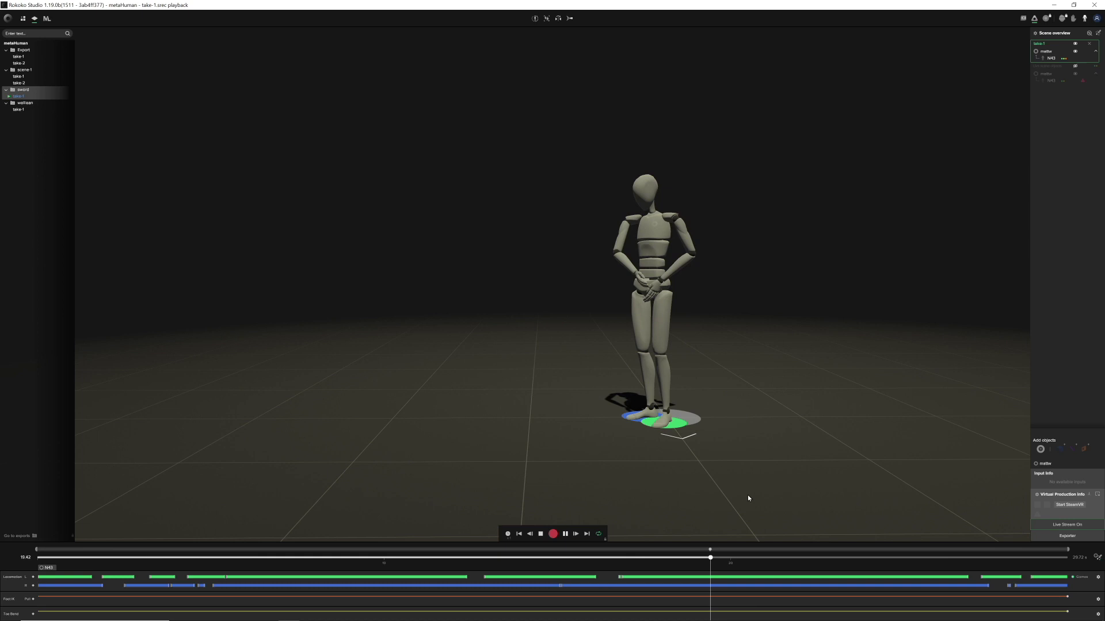
# Close the short gap in the left foot's locomotion contacts near 16.8 s, reprocess the take and scrub across the fix.
pyautogui.click(618, 578)
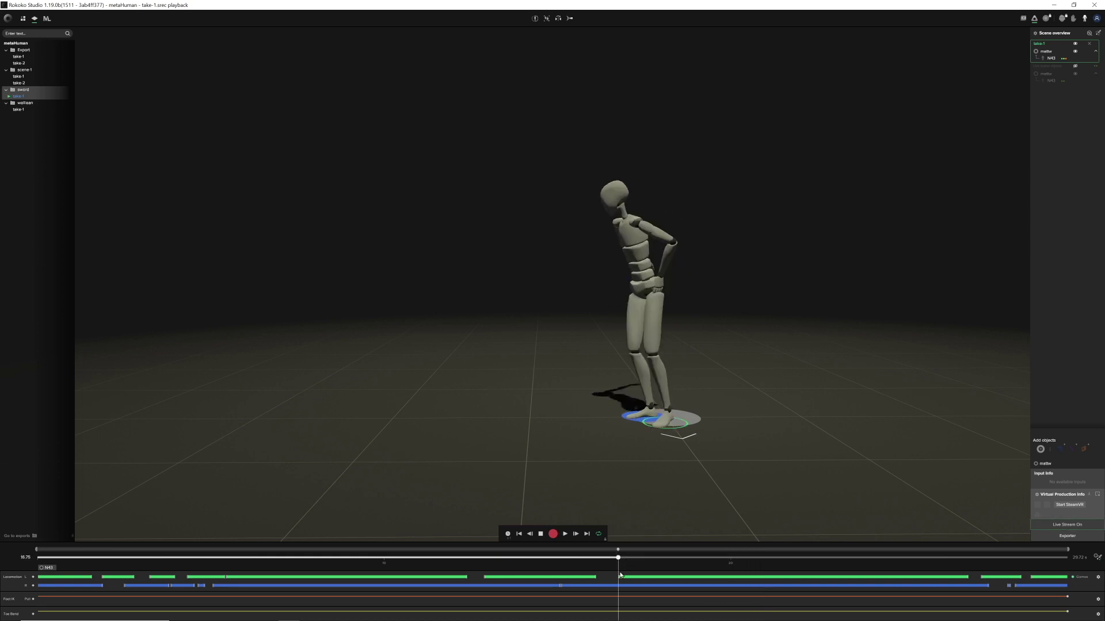
pyautogui.scroll(2, 625, 582)
pyautogui.scroll(3, 625, 581)
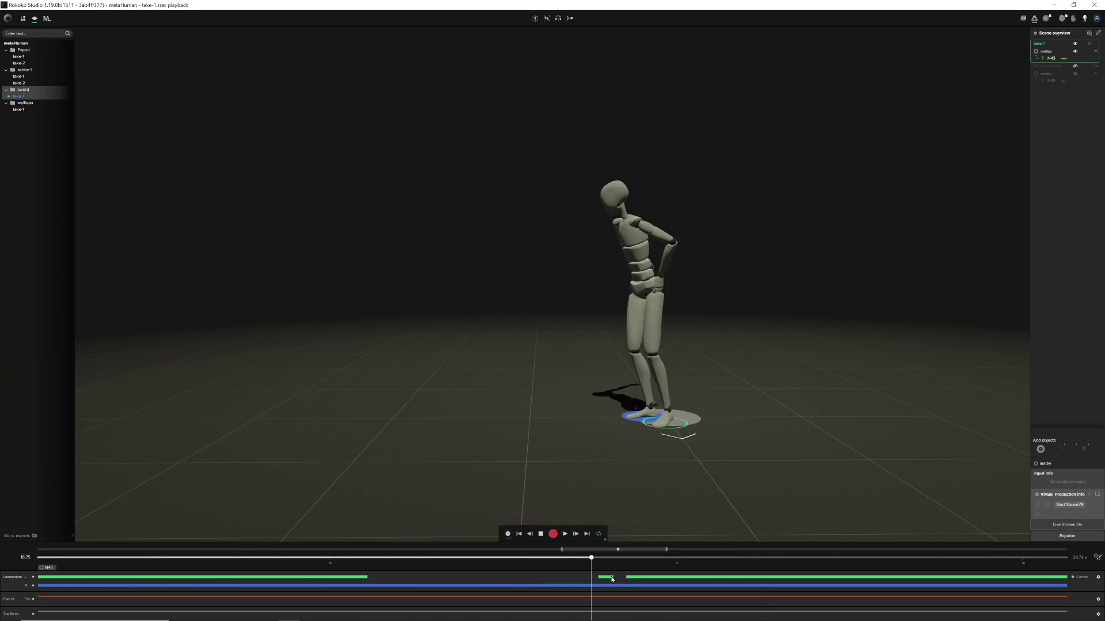
pyautogui.moveTo(621, 577); pyautogui.dragTo(625, 581)
pyautogui.click(562, 567)
pyautogui.moveTo(570, 560); pyautogui.dragTo(528, 558)
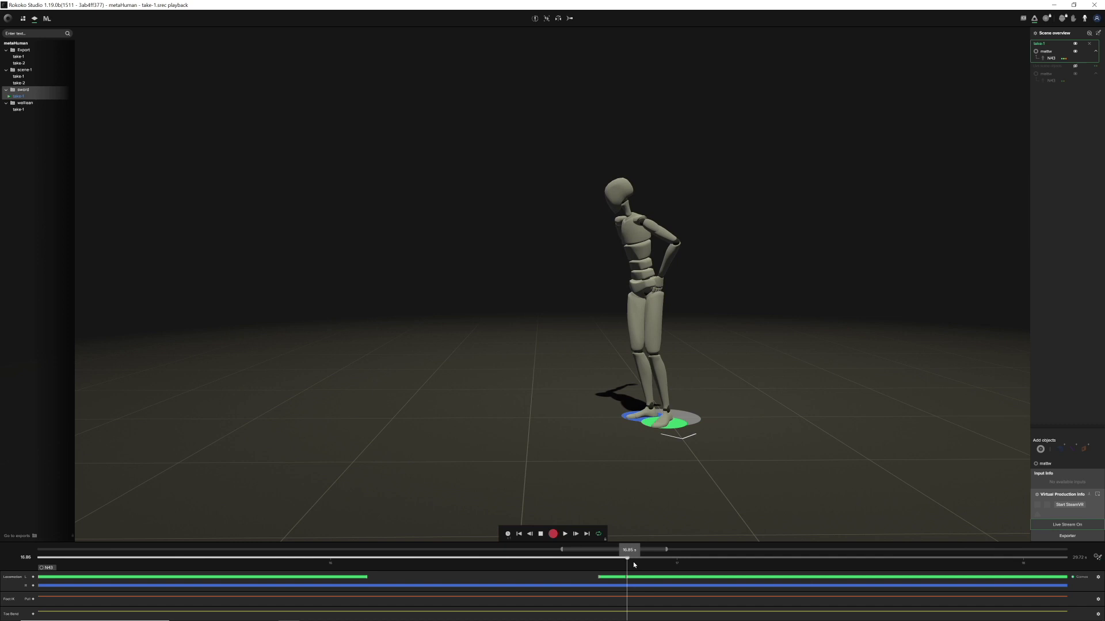
pyautogui.moveTo(679, 564)
pyautogui.mouseDown()
pyautogui.moveTo(809, 561)
pyautogui.moveTo(873, 575)
pyautogui.moveTo(696, 575)
pyautogui.mouseUp()
# Close the small gap in the right foot's locomotion contacts near 15.1 s and reprocess the take.
pyautogui.moveTo(517, 573); pyautogui.dragTo(603, 571)
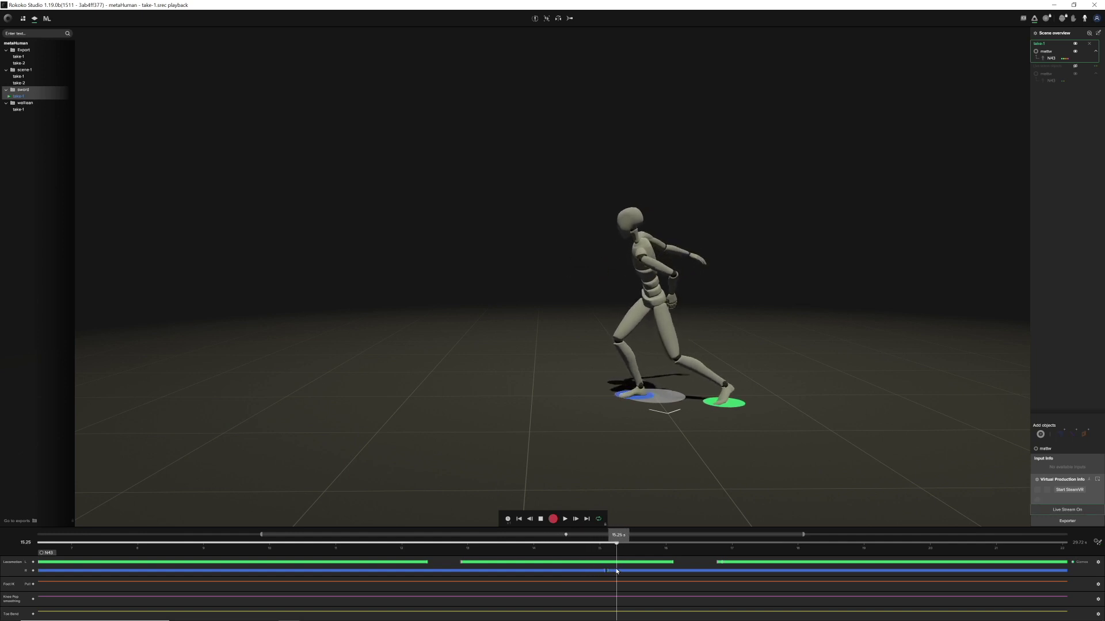
pyautogui.scroll(5, 605, 571)
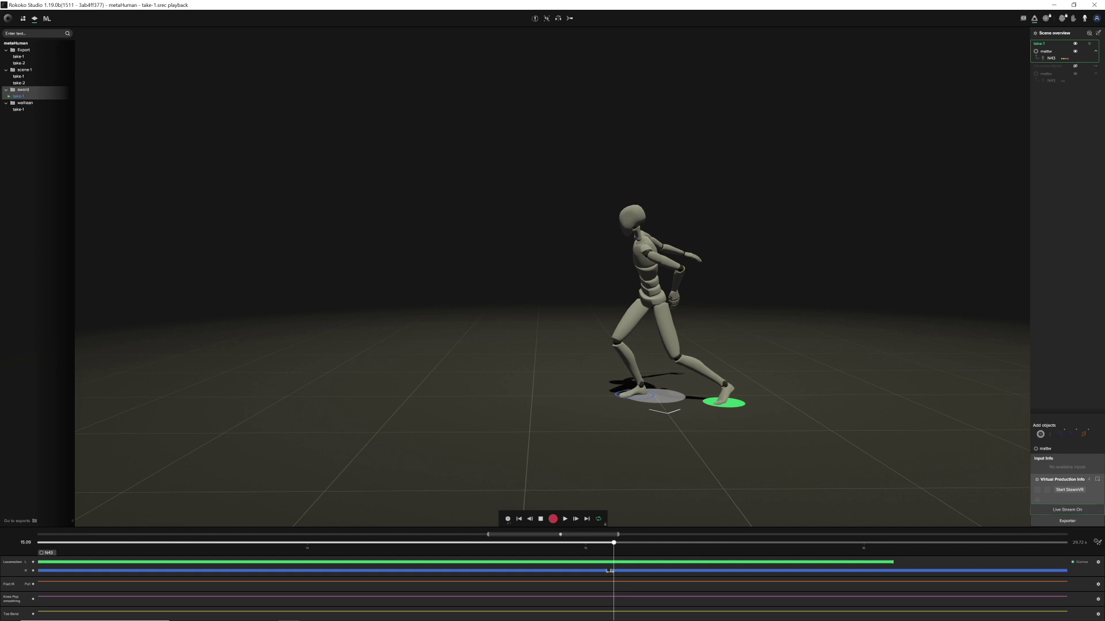
pyautogui.click(563, 554)
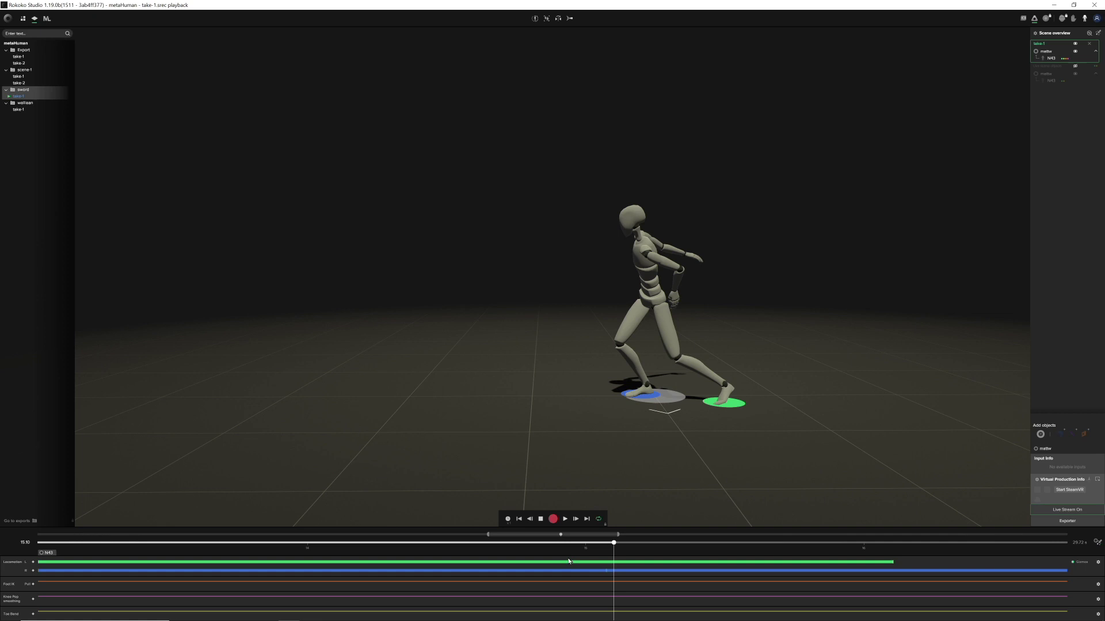
# Play back the processed take from about 11 s to review the foot contacts.
pyautogui.scroll(-5, 561, 562)
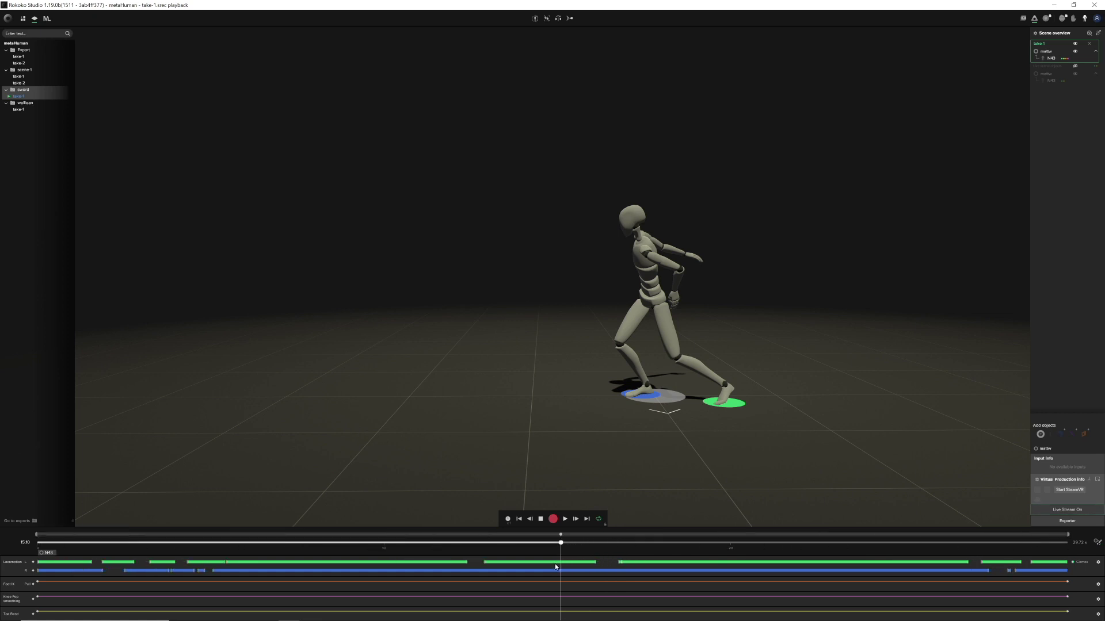
pyautogui.moveTo(561, 544); pyautogui.dragTo(414, 544)
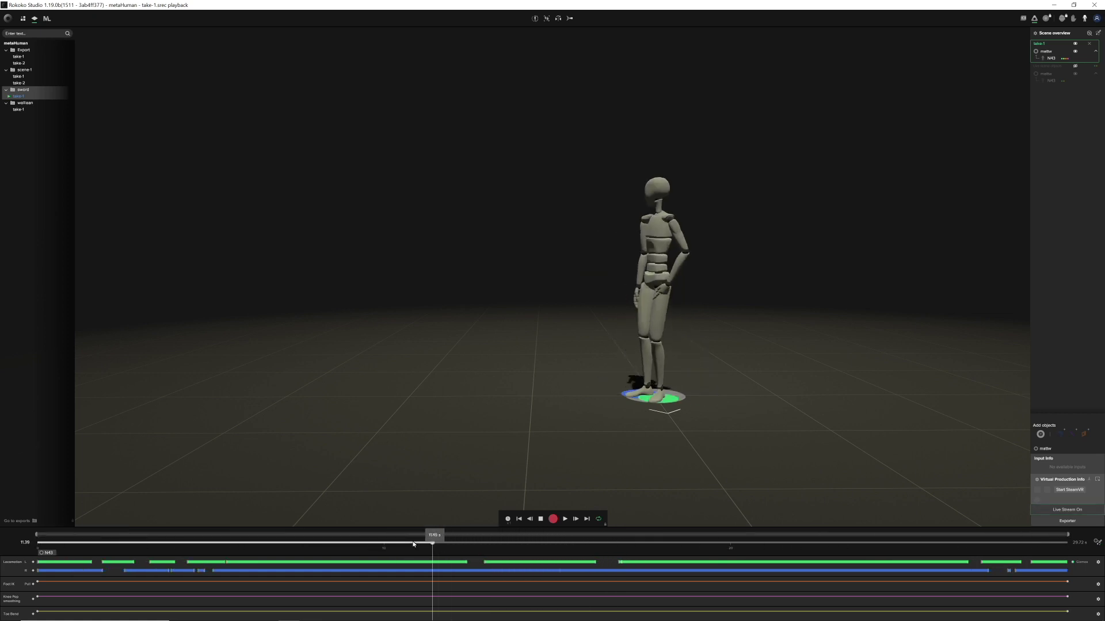
pyautogui.click(564, 520)
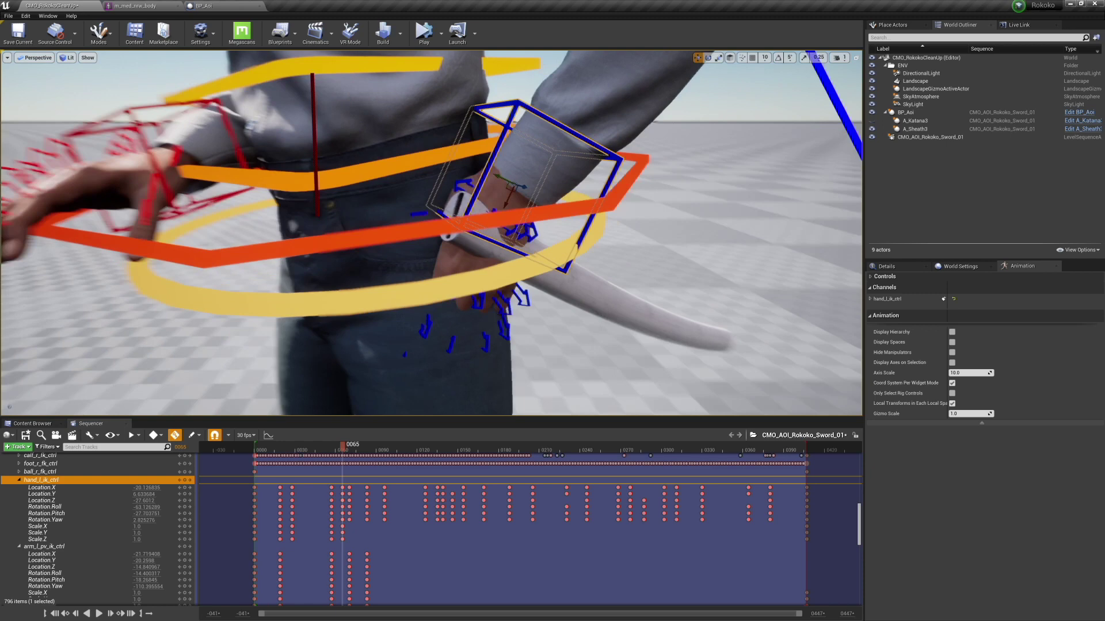
# In Unreal Engine, reposition the left elbow's pole vector control arm_l_pv_ik_ctrl at frame 57.
pyautogui.keyDown('alt'); pyautogui.moveTo(514, 185); pyautogui.dragTo(437, 182); pyautogui.keyUp('alt')
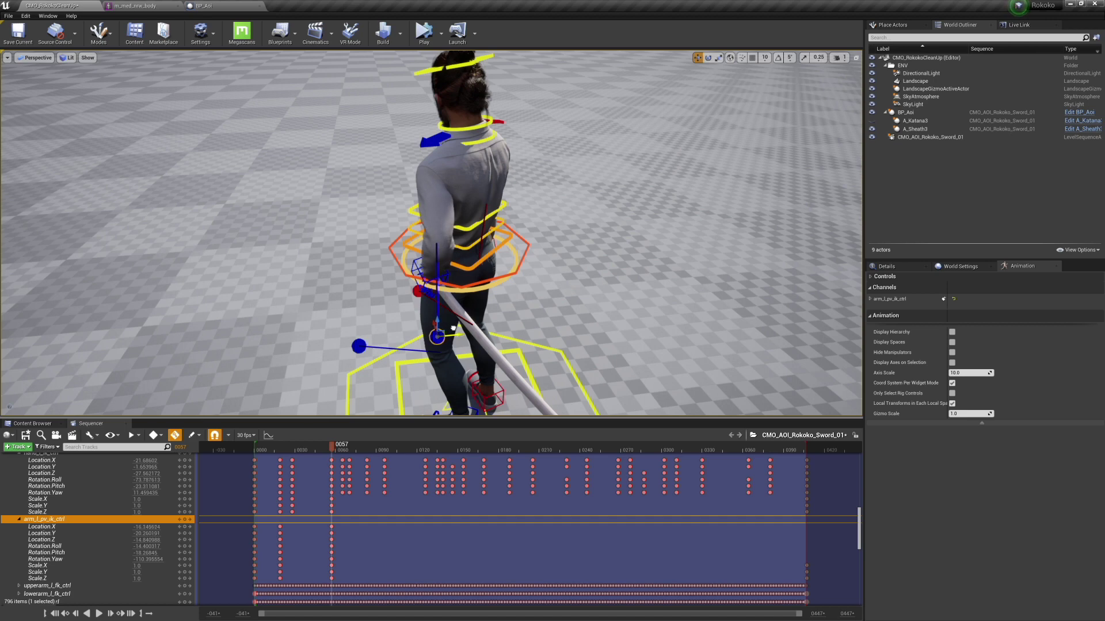
pyautogui.moveTo(453, 328); pyautogui.dragTo(452, 328)
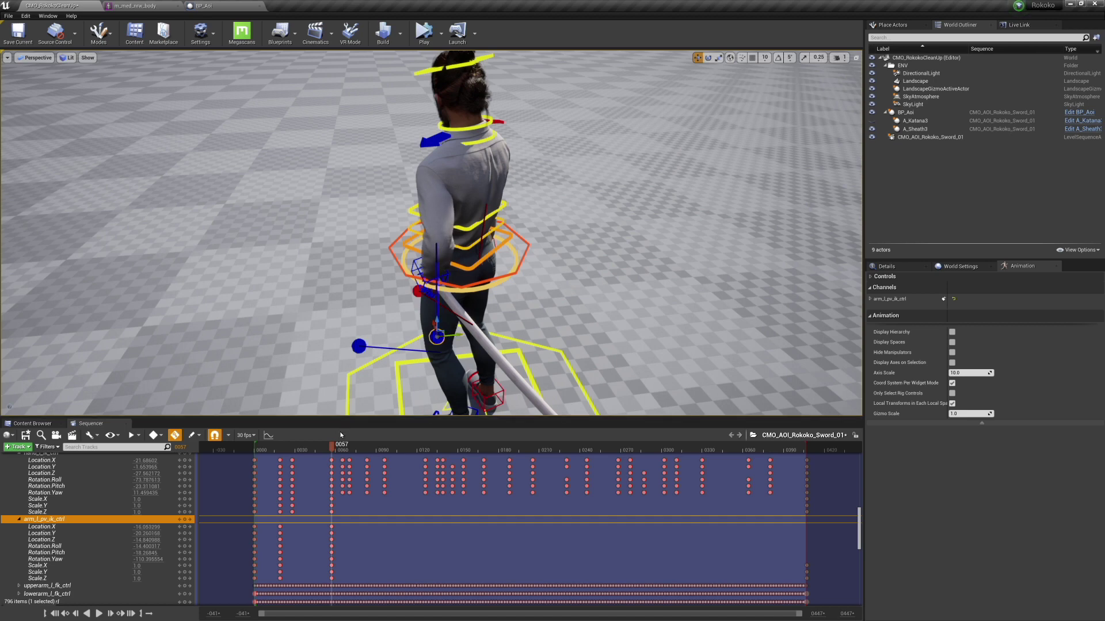
pyautogui.moveTo(329, 449)
pyautogui.mouseDown()
pyautogui.moveTo(286, 451)
pyautogui.moveTo(329, 450)
pyautogui.mouseUp()
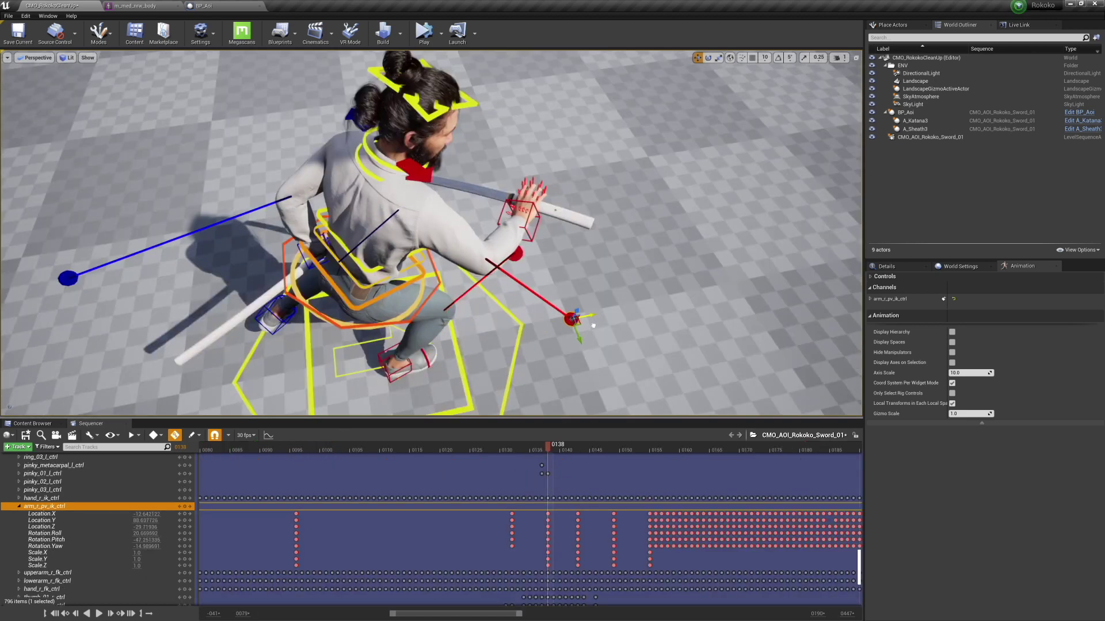
# Key the right elbow's pole vector control arm_r_pv_ik_ctrl at frame 135 and check the motion around it.
pyautogui.moveTo(548, 449)
pyautogui.mouseDown()
pyautogui.moveTo(557, 449)
pyautogui.moveTo(530, 449)
pyautogui.mouseUp()
pyautogui.keyDown('alt'); pyautogui.moveTo(518, 322); pyautogui.dragTo(409, 299); pyautogui.keyUp('alt')
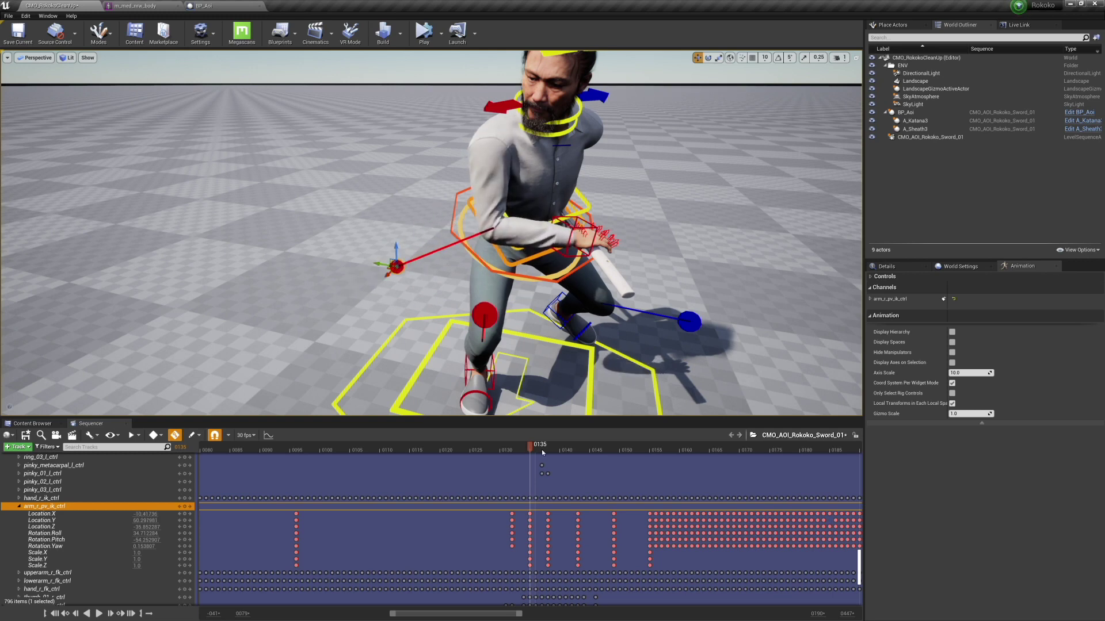
pyautogui.moveTo(541, 450); pyautogui.dragTo(515, 462)
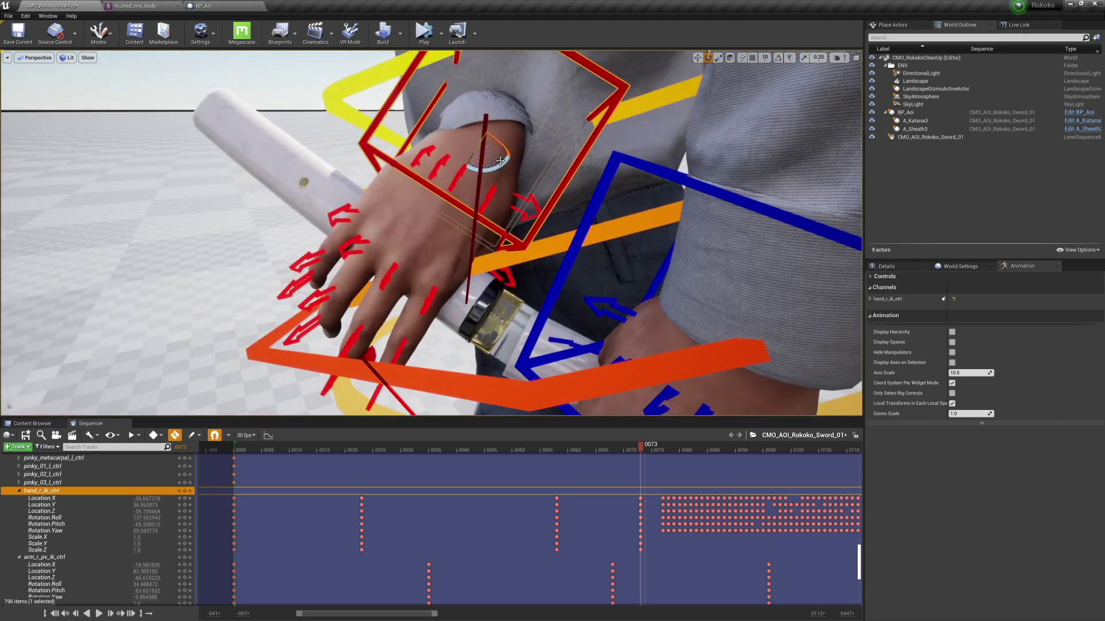
# Rotate and reposition hand_r_ik_ctrl at frame 73 to fit the right hand to the sword handle.
pyautogui.moveTo(500, 162); pyautogui.dragTo(506, 173)
pyautogui.click(496, 144)
pyautogui.click(483, 221)
pyautogui.press('w')
pyautogui.moveTo(490, 126); pyautogui.dragTo(514, 144)
pyautogui.press('w')
pyautogui.moveTo(507, 167); pyautogui.dragTo(545, 179)
pyautogui.press('e')
pyautogui.moveTo(546, 159); pyautogui.dragTo(559, 98)
pyautogui.keyDown('alt'); pyautogui.moveTo(559, 97); pyautogui.dragTo(529, 148); pyautogui.keyUp('alt')
pyautogui.press('e')
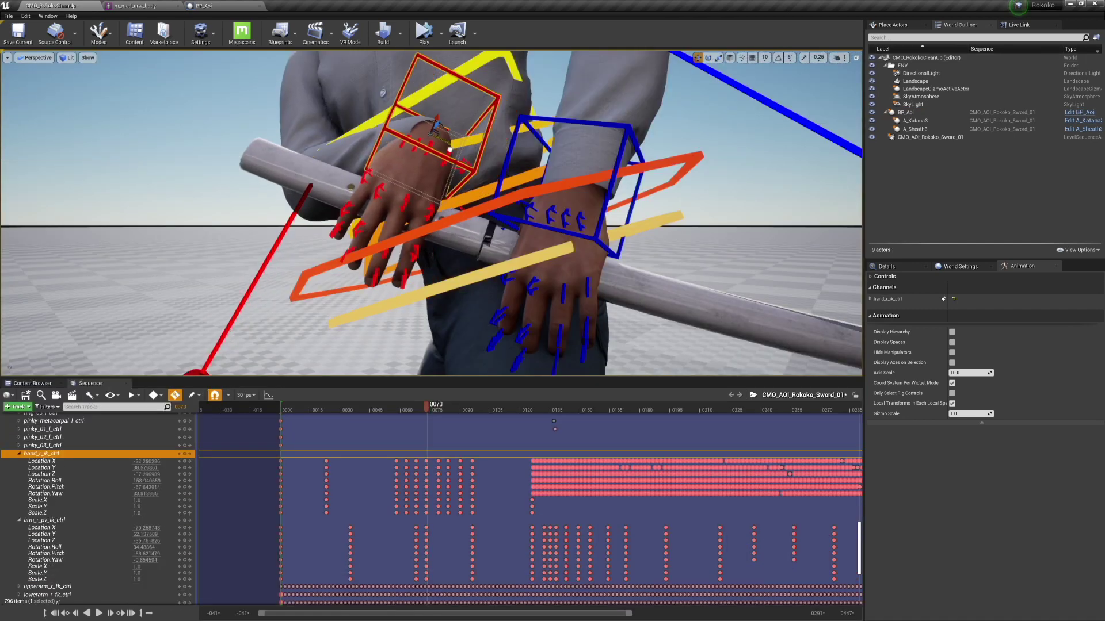
# Refine the pose at frame 73, rotating head_ctrl to lift and turn the character's head.
pyautogui.keyDown('alt'); pyautogui.moveTo(449, 156); pyautogui.dragTo(289, 79); pyautogui.keyUp('alt')
pyautogui.press('e')
pyautogui.press('w')
pyautogui.press('e')
pyautogui.press('w')
pyautogui.press('e')
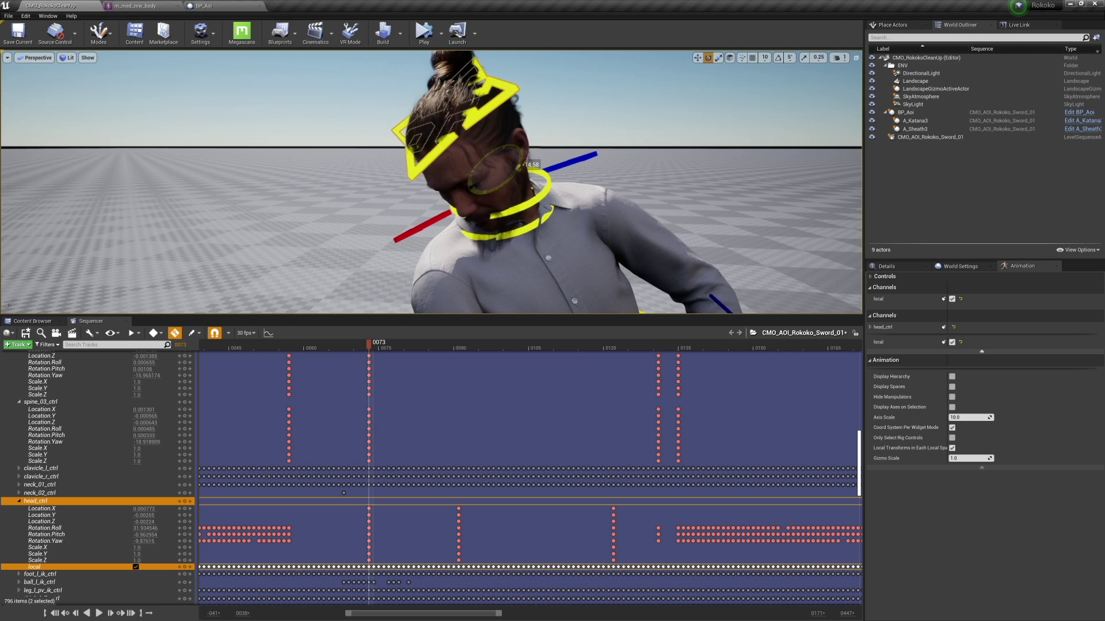
pyautogui.scroll(-3, 493, 144)
pyautogui.moveTo(490, 146); pyautogui.dragTo(489, 115)
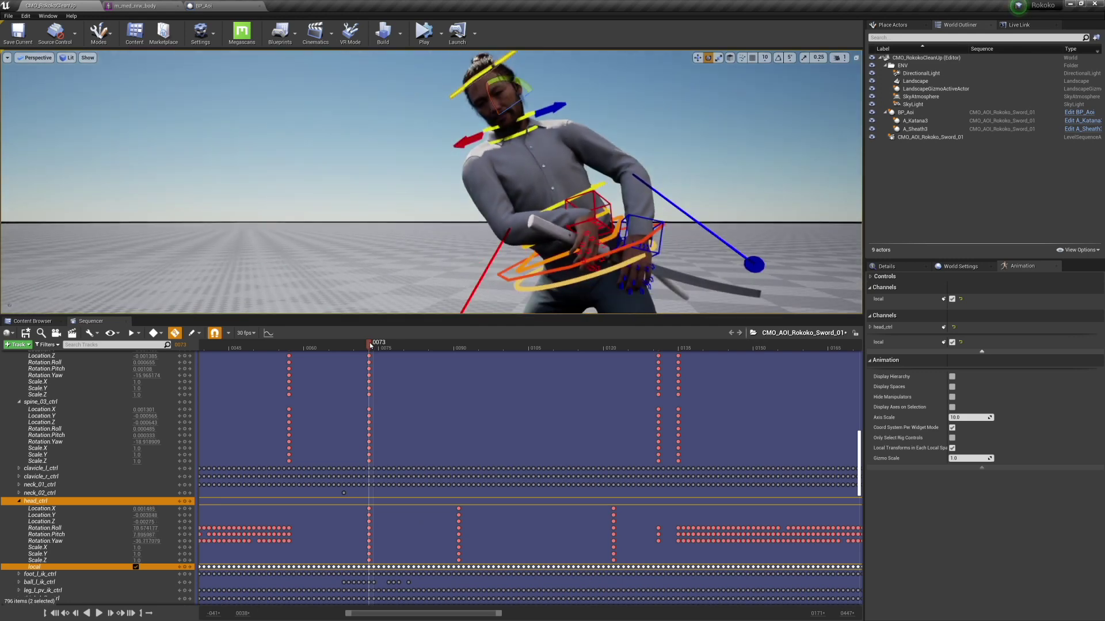
# Check the body motion between frame 73 and about frame 141, and key head_ctrl near frame 122.
pyautogui.moveTo(370, 345); pyautogui.dragTo(660, 385)
pyautogui.keyDown('alt'); pyautogui.moveTo(541, 190); pyautogui.dragTo(599, 213); pyautogui.keyUp('alt')
pyautogui.moveTo(658, 345); pyautogui.dragTo(618, 380)
pyautogui.press('Return')
pyautogui.scroll(-3, 518, 173)
pyautogui.keyDown('alt'); pyautogui.moveTo(518, 173); pyautogui.dragTo(494, 173); pyautogui.keyUp('alt')
pyautogui.moveTo(618, 346); pyautogui.dragTo(716, 420)
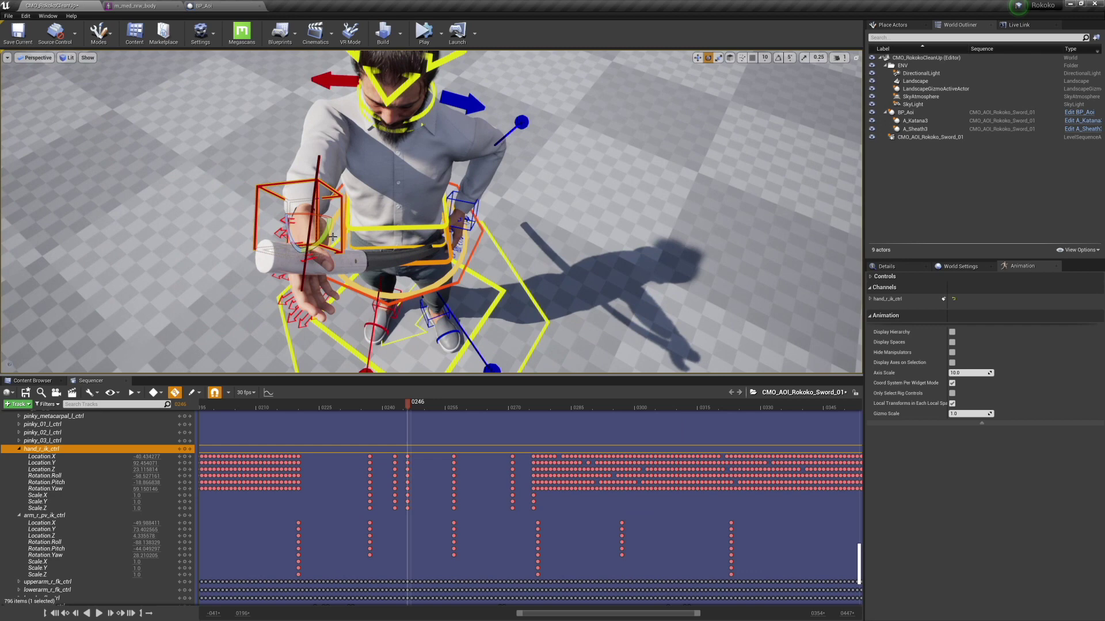
# Adjust the position and rotation of hand_r_ik_ctrl at frame 246 to align the raised right hand with the sword handle.
pyautogui.moveTo(298, 217); pyautogui.dragTo(98, 116)
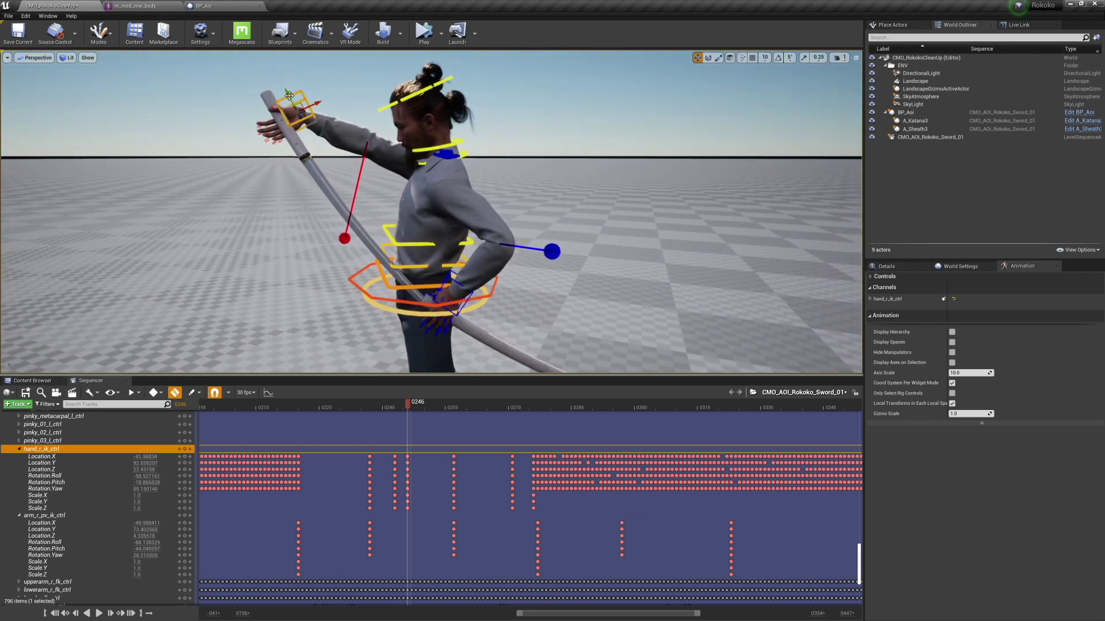
pyautogui.moveTo(289, 96); pyautogui.dragTo(322, 87)
pyautogui.press('e')
pyautogui.moveTo(322, 87); pyautogui.dragTo(288, 106, button='right')
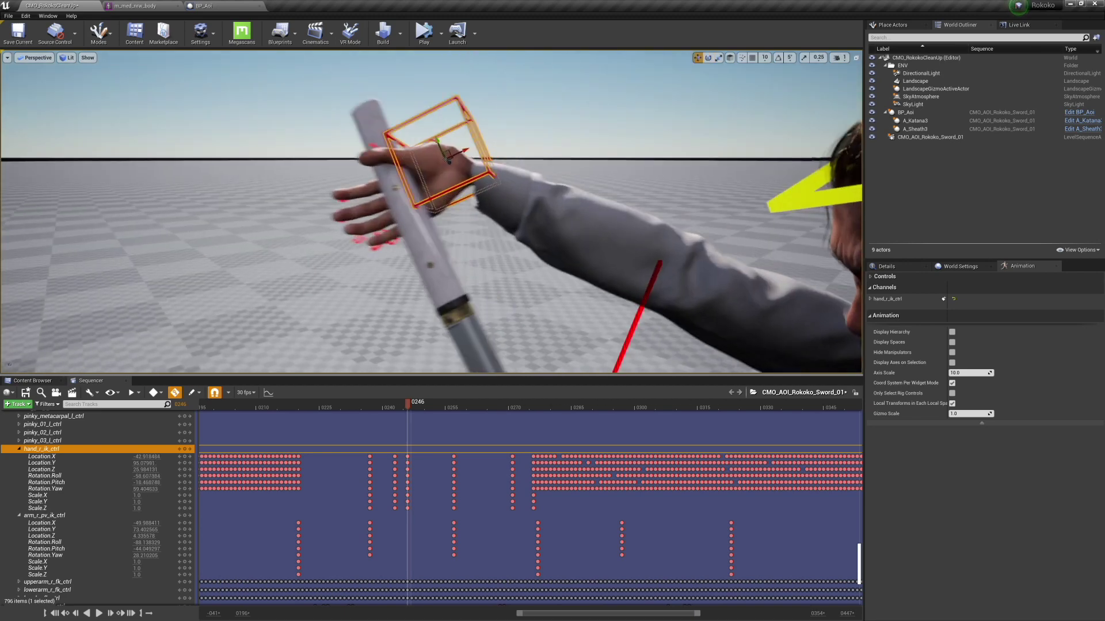
pyautogui.keyDown('alt'); pyautogui.moveTo(437, 212); pyautogui.dragTo(351, 212, button='right'); pyautogui.keyUp('alt')
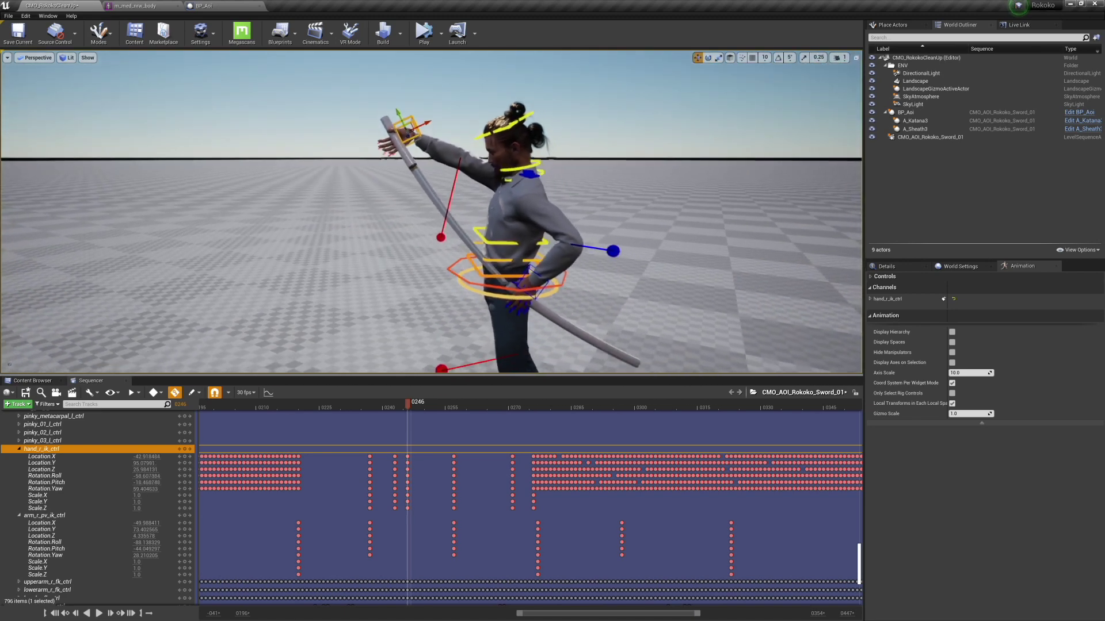
pyautogui.keyDown('alt'); pyautogui.moveTo(403, 231); pyautogui.dragTo(412, 214); pyautogui.keyUp('alt')
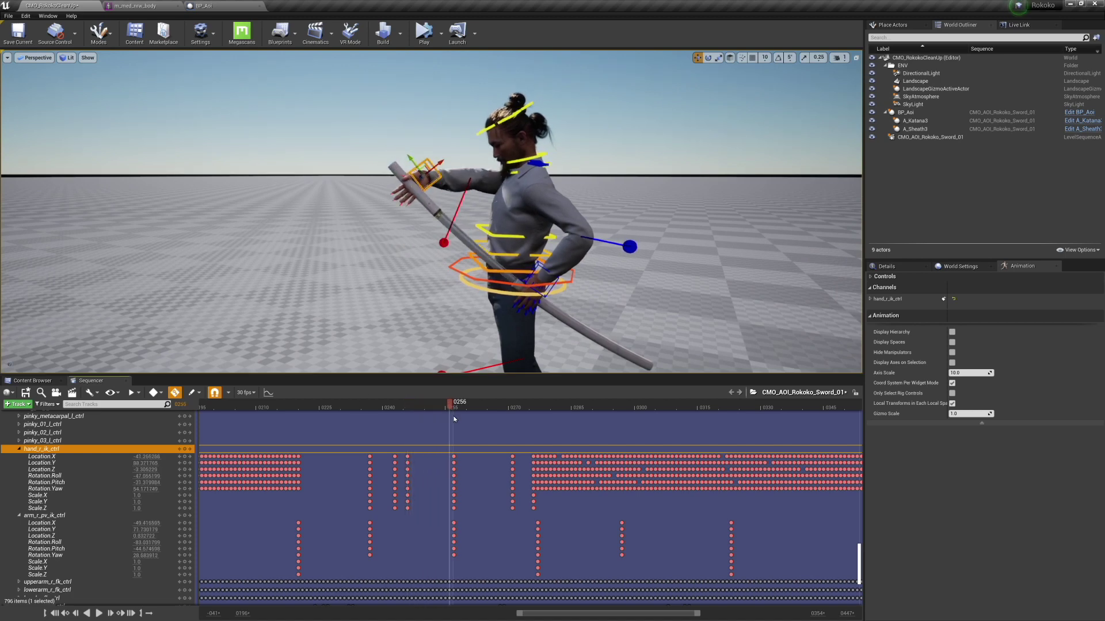
# Scrub onward from frame 256 and through frames 138 to 141 to check the right hand's sword motion.
pyautogui.moveTo(454, 416); pyautogui.dragTo(540, 433)
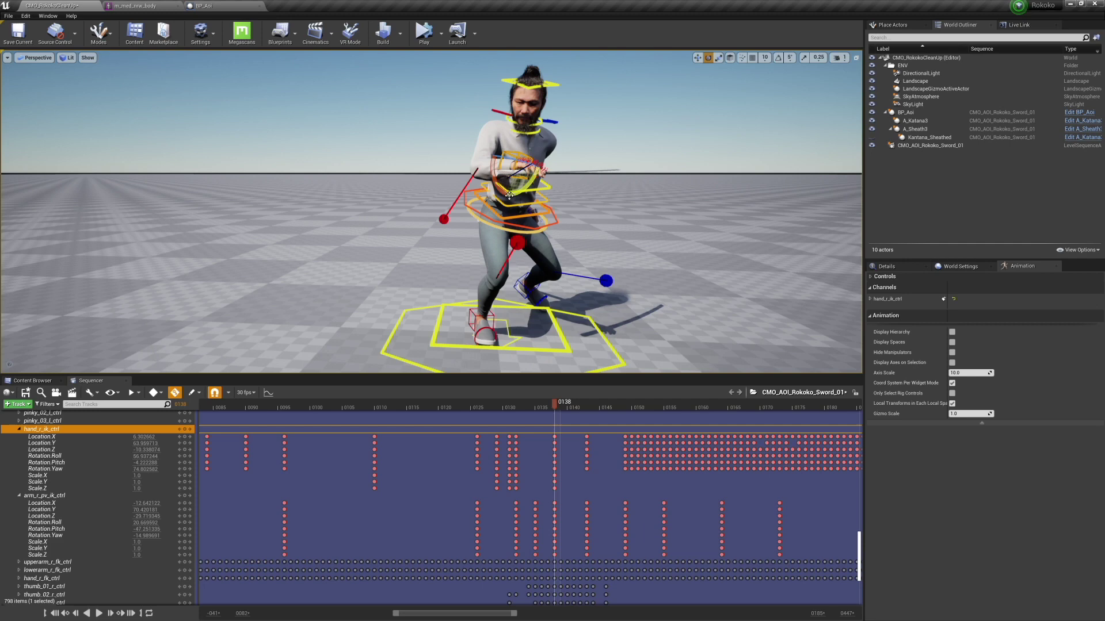
pyautogui.click(563, 416)
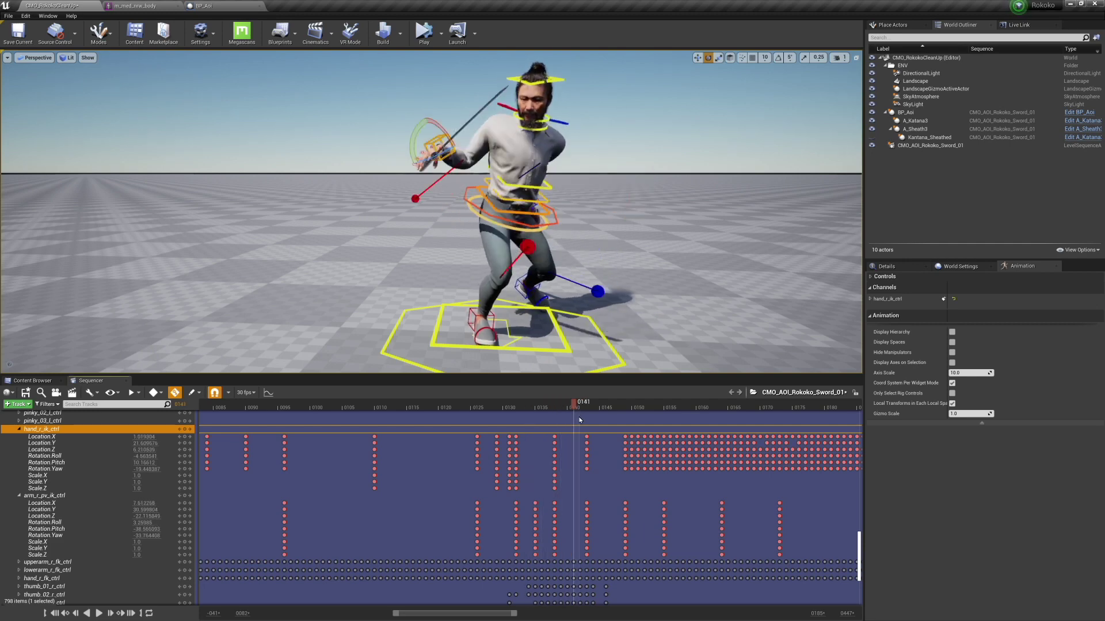